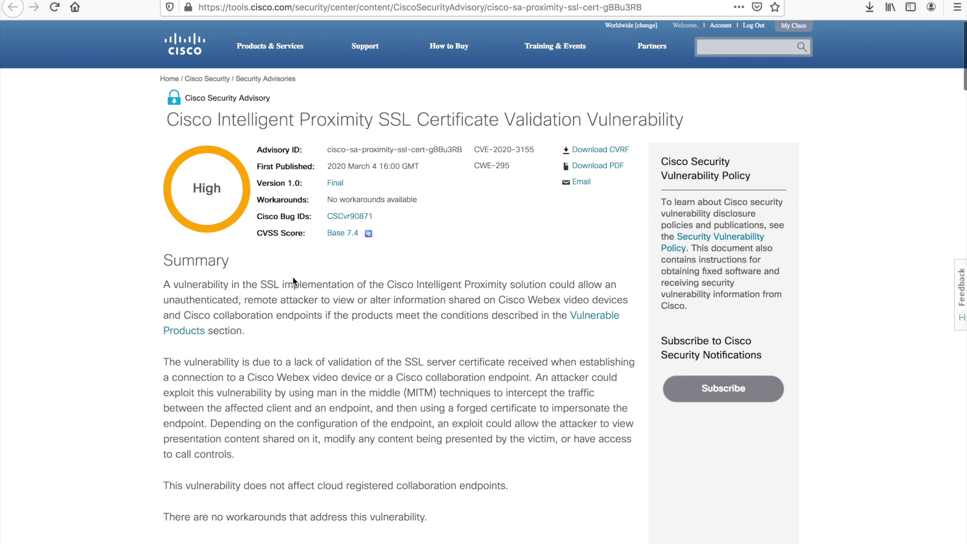
# Scroll down the Intelligent Proximity SSL Certificate Validation advisory, rated High with CVSS 7.4.
pyautogui.scroll(-3, 294, 280)
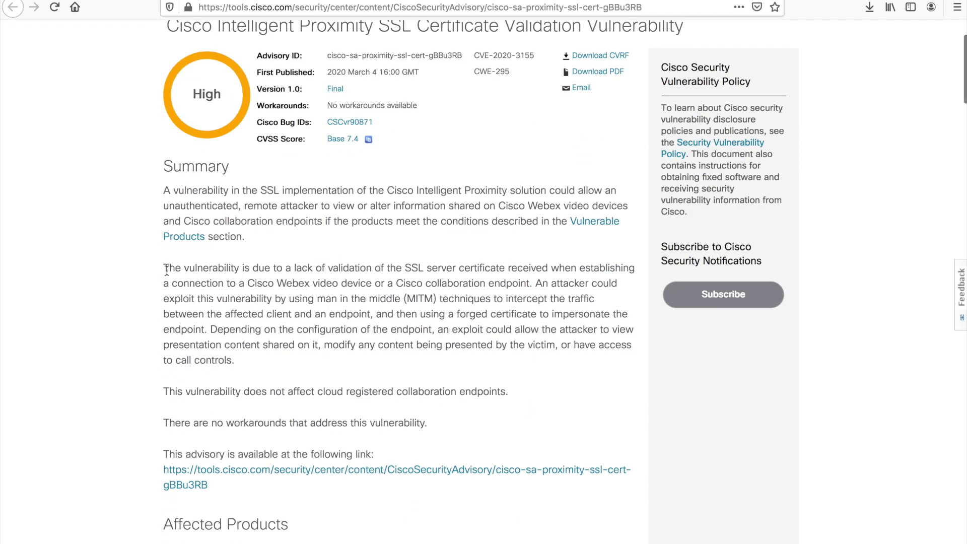
# Highlight the Summary passages explaining the vulnerability's cause and how the attack works.
pyautogui.moveTo(169, 269); pyautogui.dragTo(409, 290)
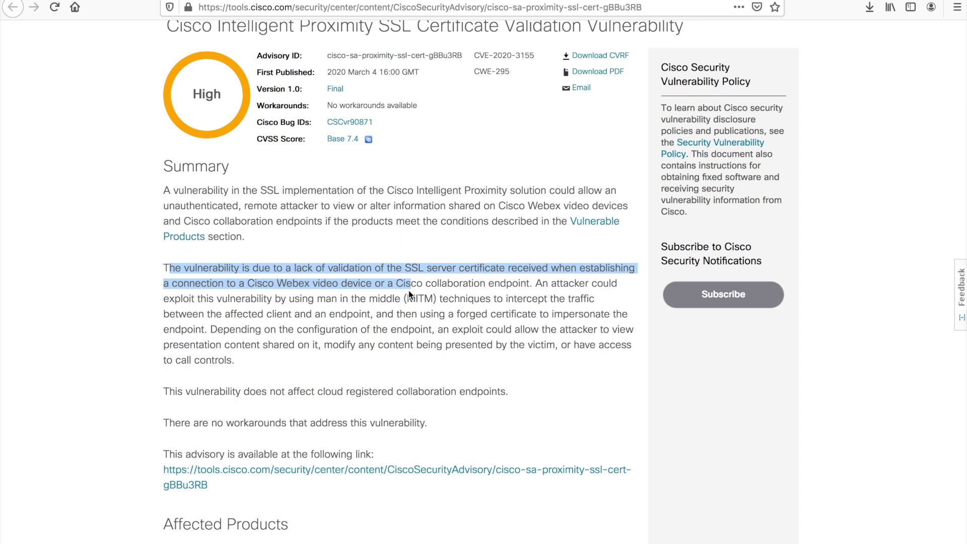
pyautogui.click(422, 290)
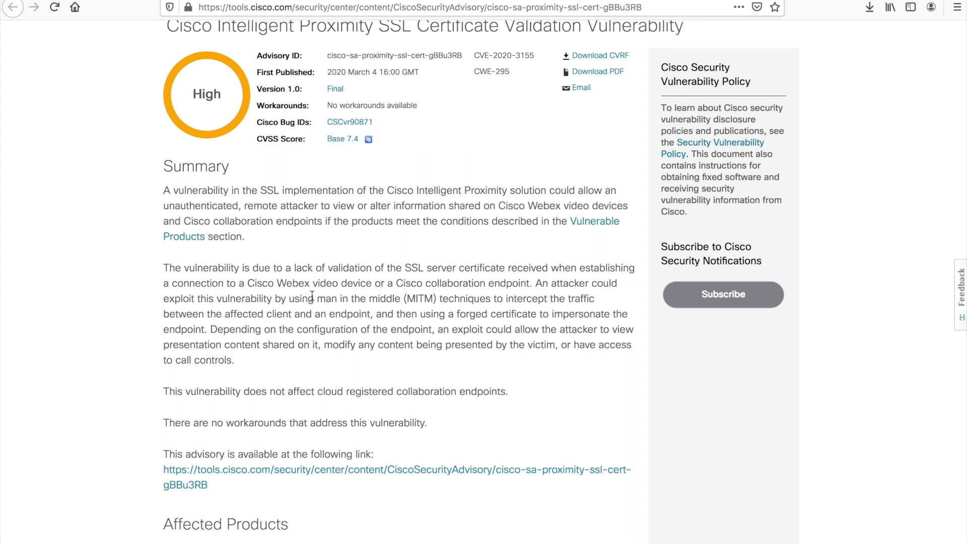
pyautogui.click(298, 281)
pyautogui.moveTo(299, 282); pyautogui.dragTo(429, 359)
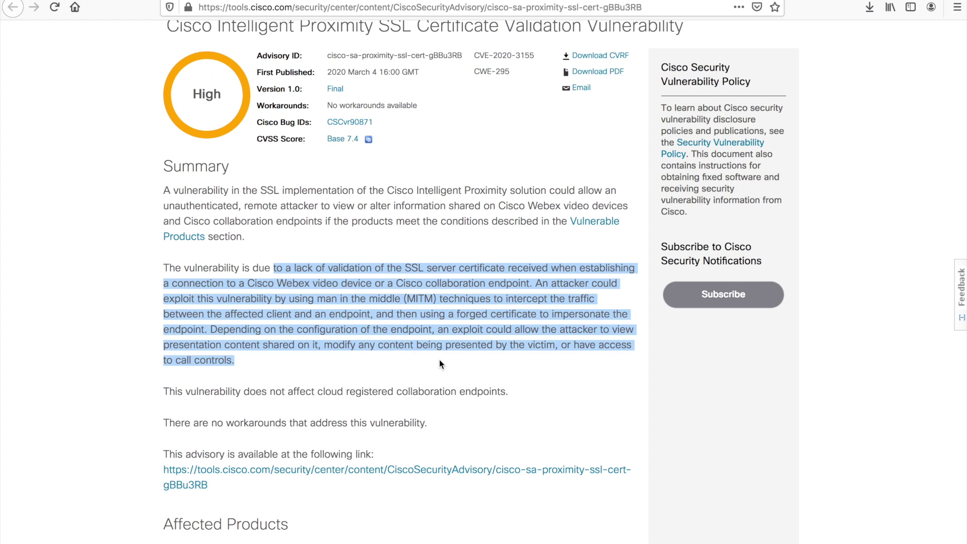
pyautogui.click(439, 363)
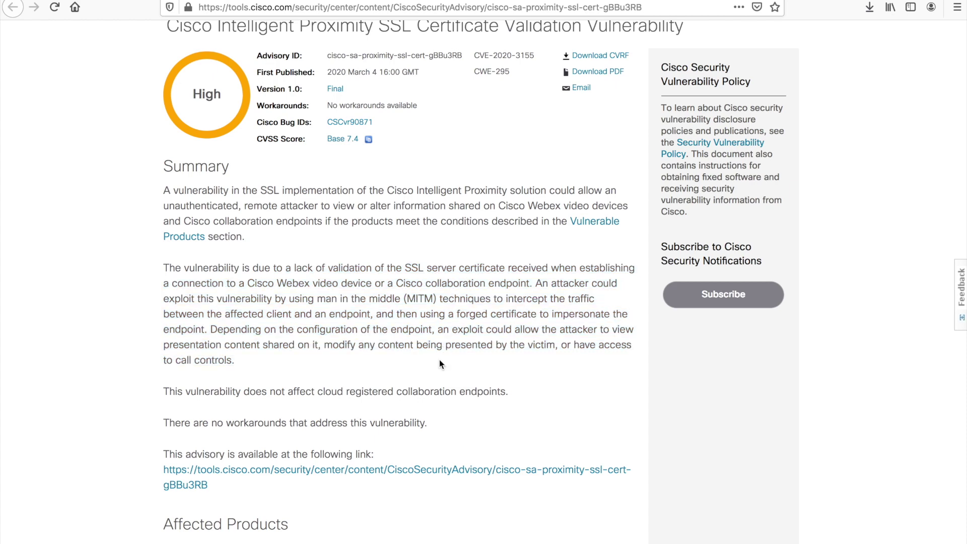
# Highlight the sentence stating cloud registered collaboration endpoints are not affected.
pyautogui.scroll(-1, 439, 360)
pyautogui.moveTo(164, 374); pyautogui.dragTo(453, 373)
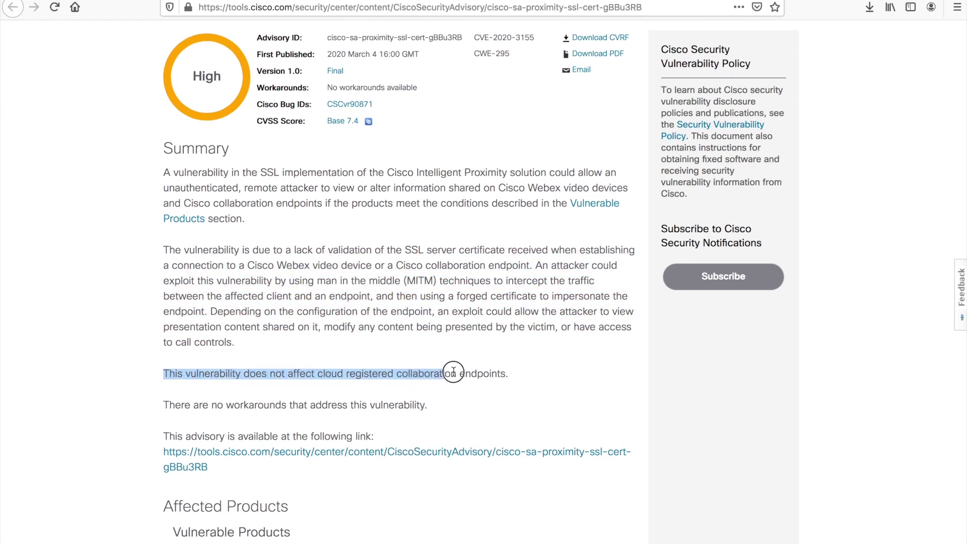
pyautogui.tripleClick(503, 370)
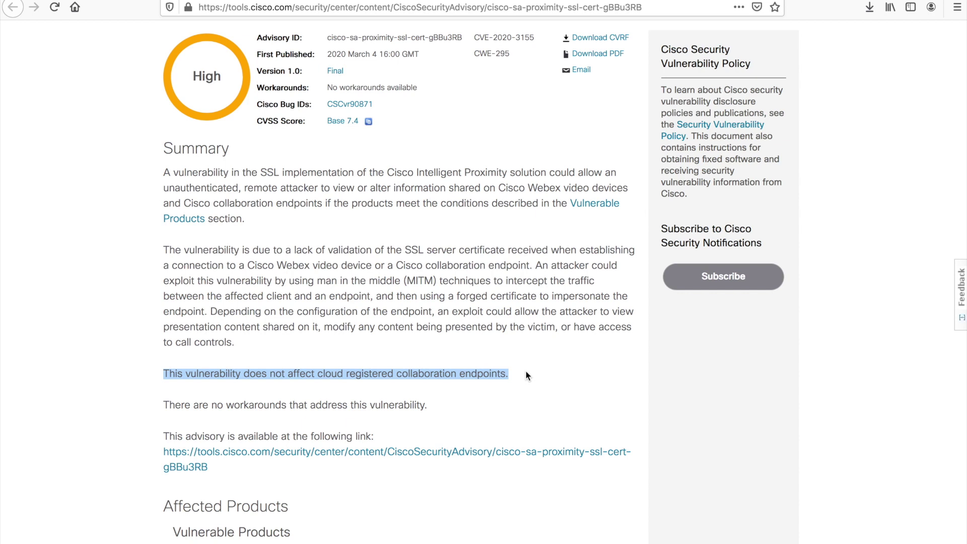
pyautogui.click(531, 357)
# Scroll down to the Affected Products section's Vulnerable Products list.
pyautogui.scroll(-3, 531, 358)
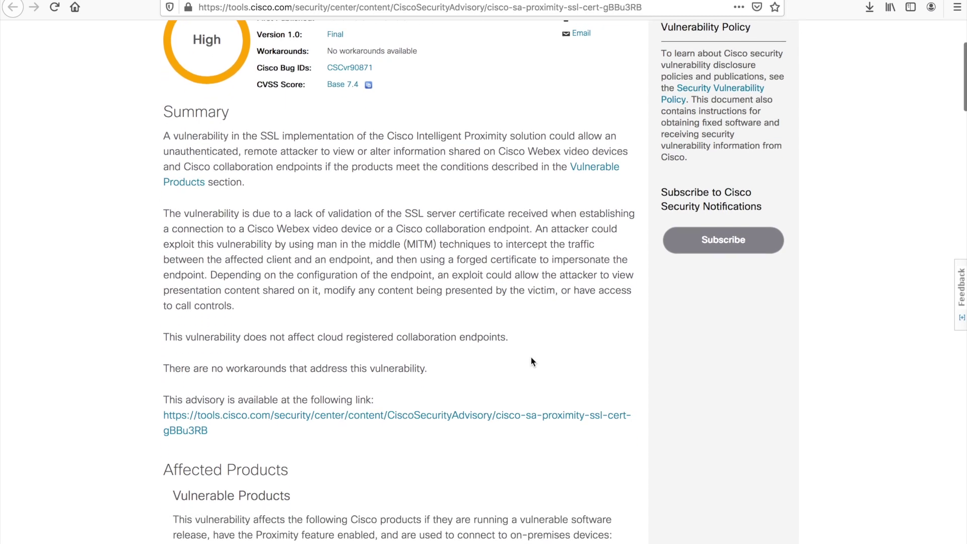
pyautogui.scroll(-5, 532, 361)
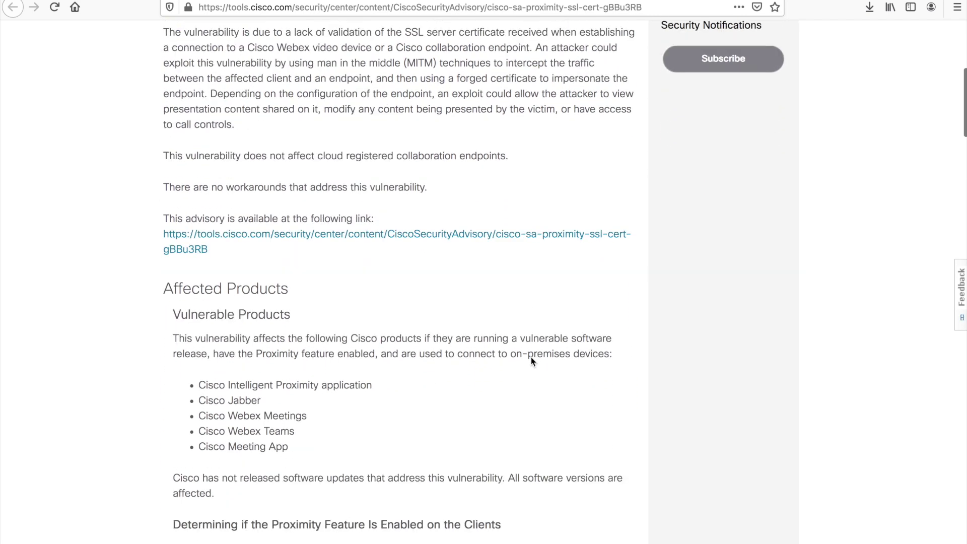
pyautogui.scroll(-1, 531, 361)
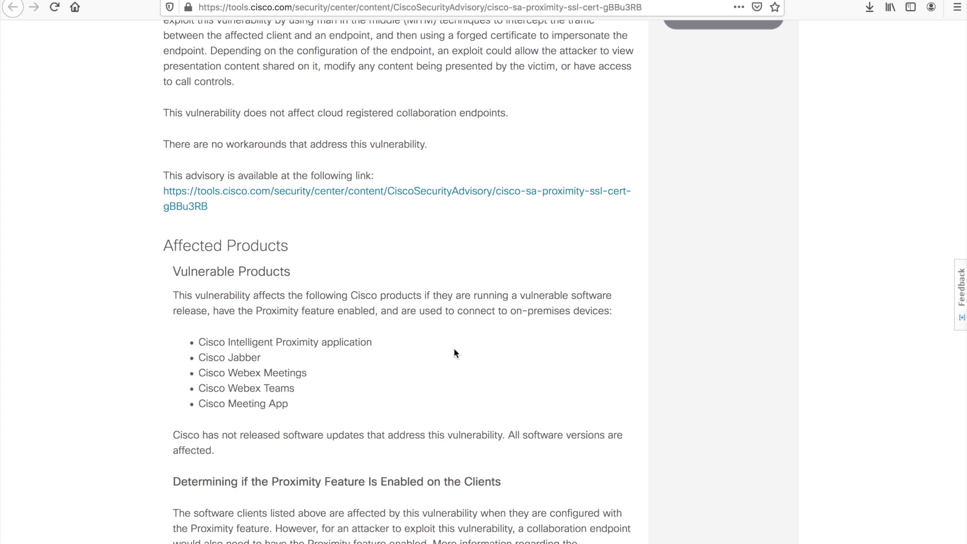
# Scroll to 'Determining if the Proximity Feature Is Enabled on the Clients' in the advisory.
pyautogui.scroll(-1, 454, 350)
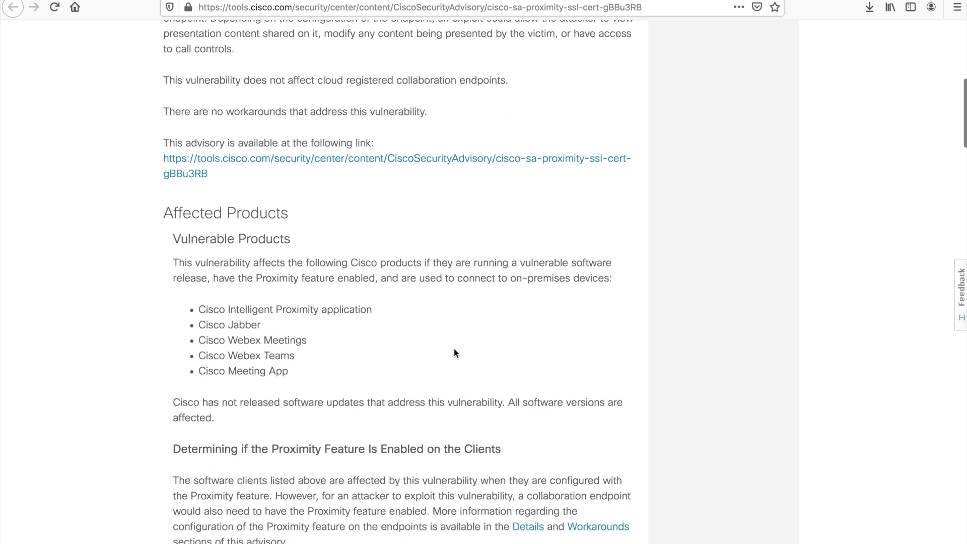
pyautogui.scroll(-1, 455, 348)
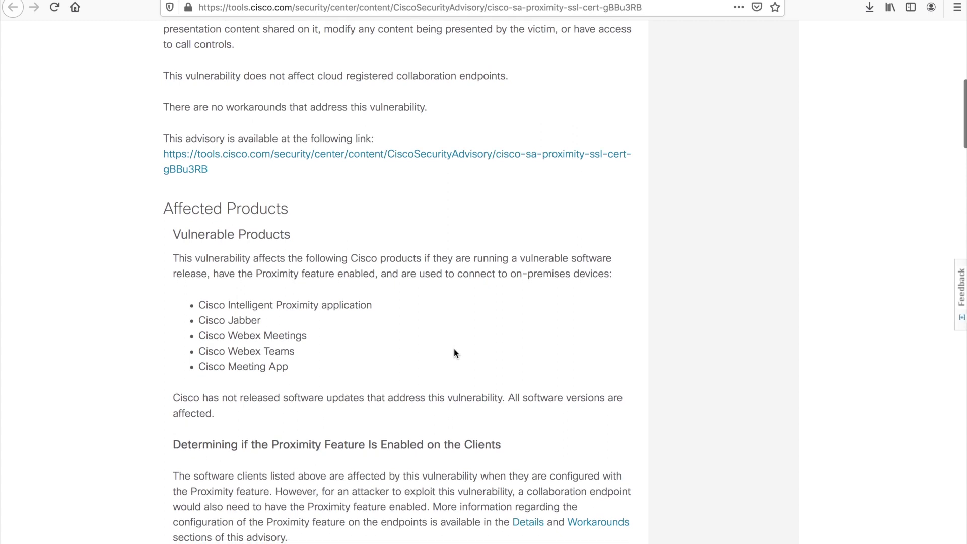
pyautogui.scroll(1, 454, 349)
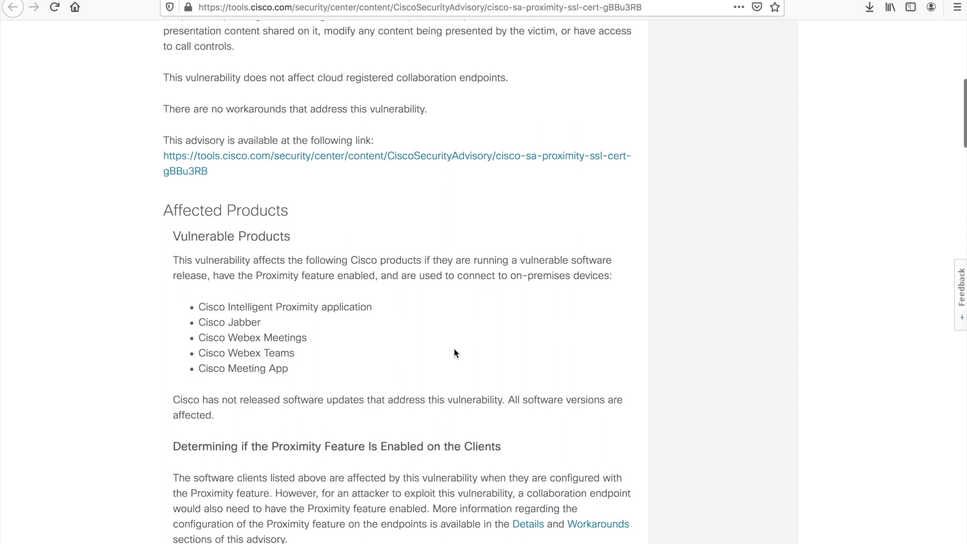
pyautogui.scroll(1, 454, 349)
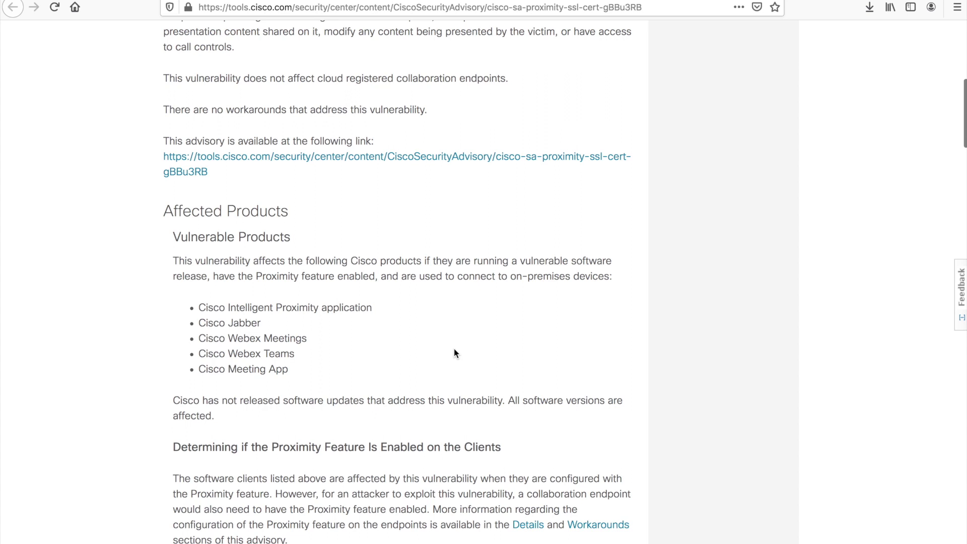
pyautogui.scroll(1, 455, 348)
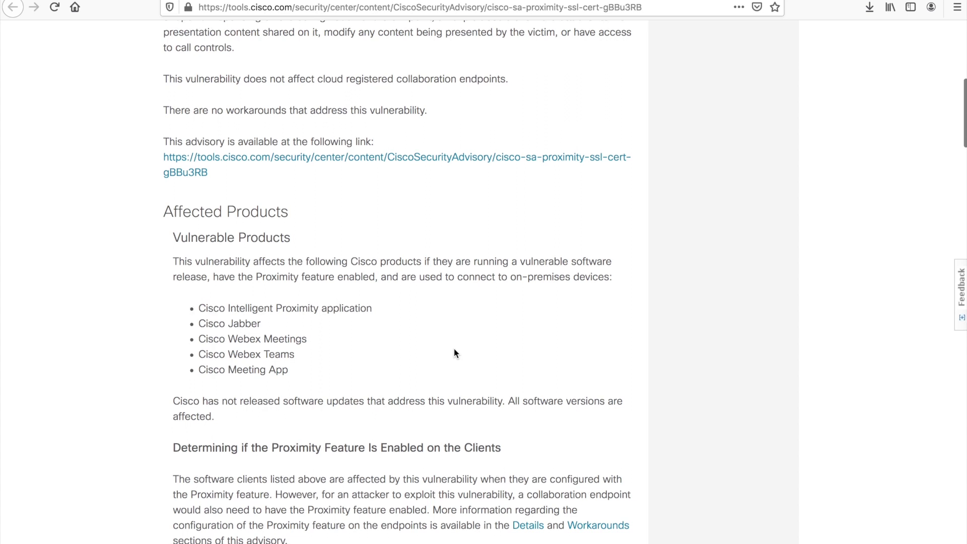
pyautogui.scroll(-3, 454, 350)
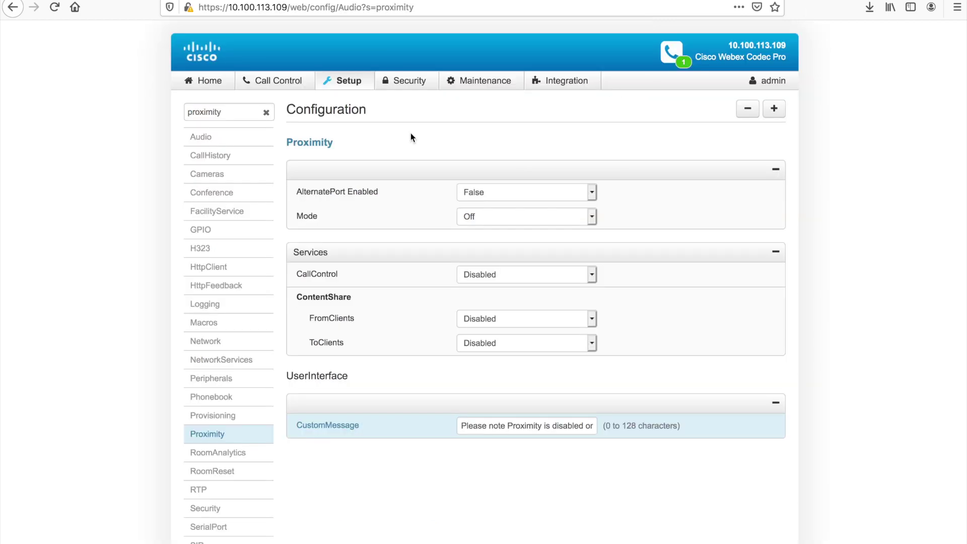
# Filter the codec configuration for 'proximity' and keep Proximity Mode set to Off.
pyautogui.moveTo(342, 82)
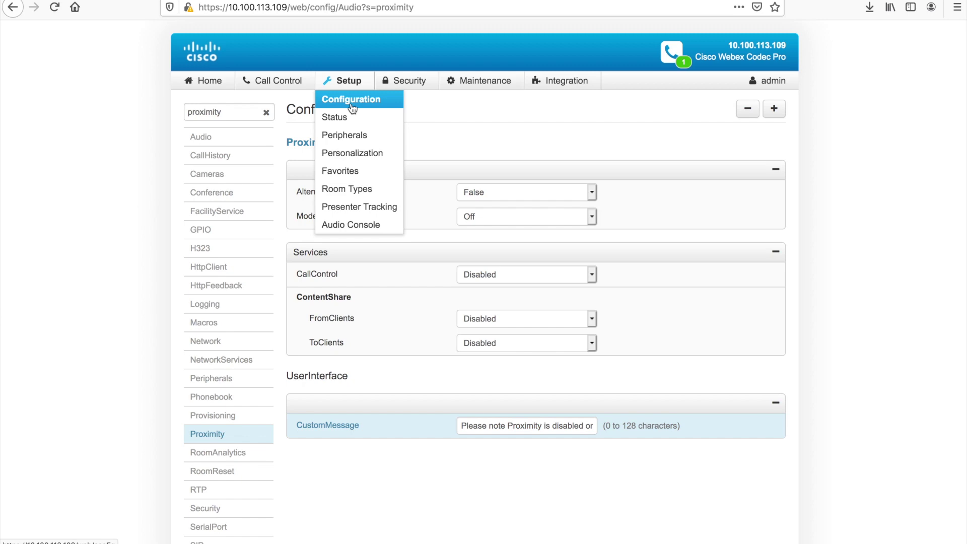
pyautogui.click(235, 109)
pyautogui.moveTo(224, 111); pyautogui.dragTo(165, 113)
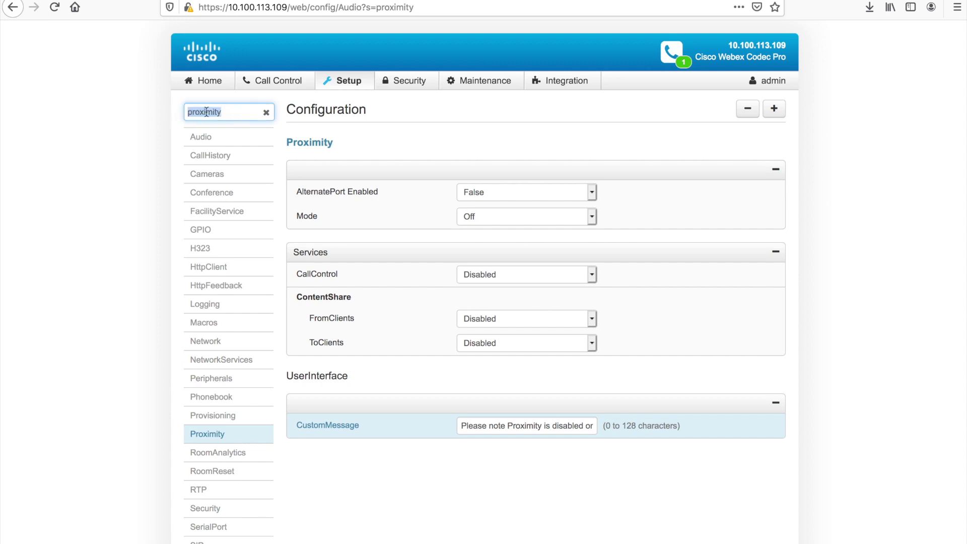
pyautogui.click(244, 112)
pyautogui.click(539, 222)
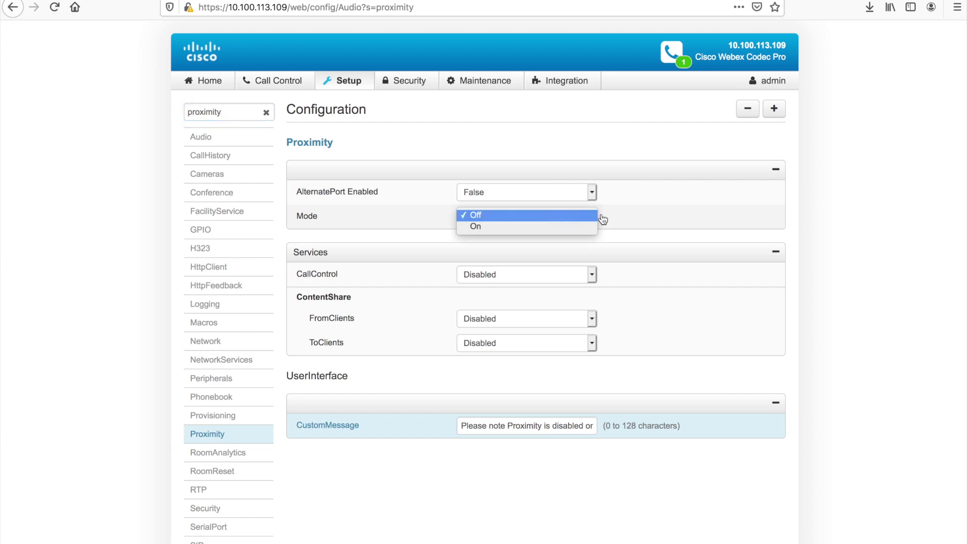
pyautogui.click(636, 216)
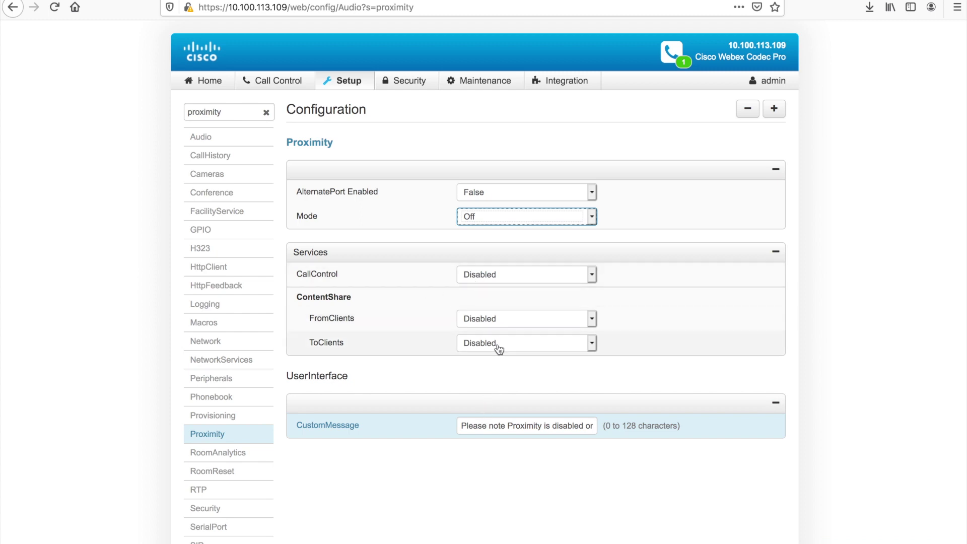
pyautogui.click(462, 427)
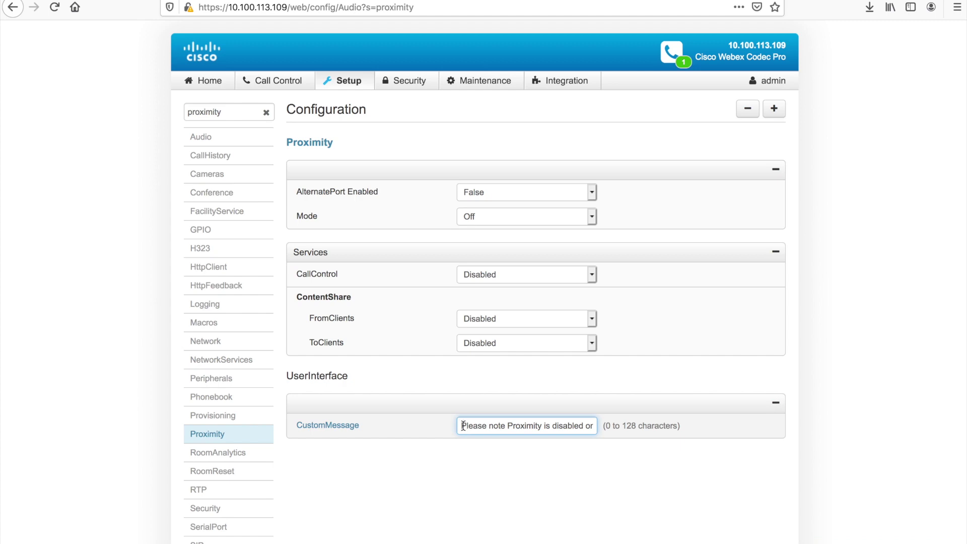
pyautogui.moveTo(462, 427); pyautogui.dragTo(539, 427)
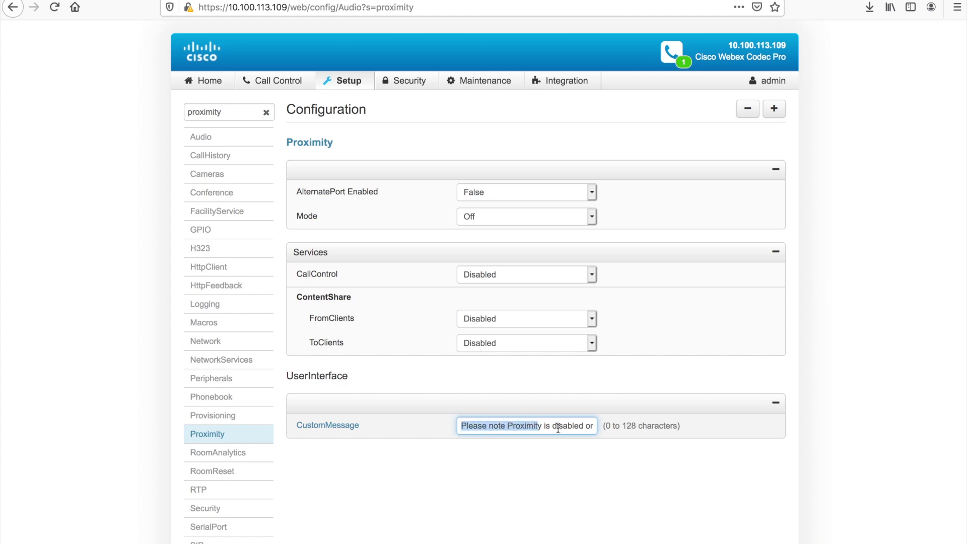
pyautogui.hscroll(3, 558, 429)
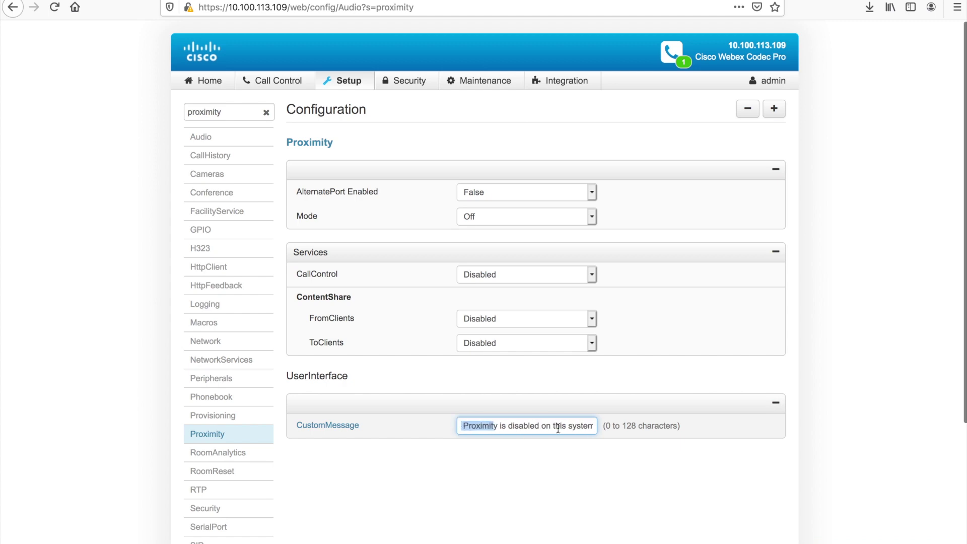
pyautogui.click(558, 429)
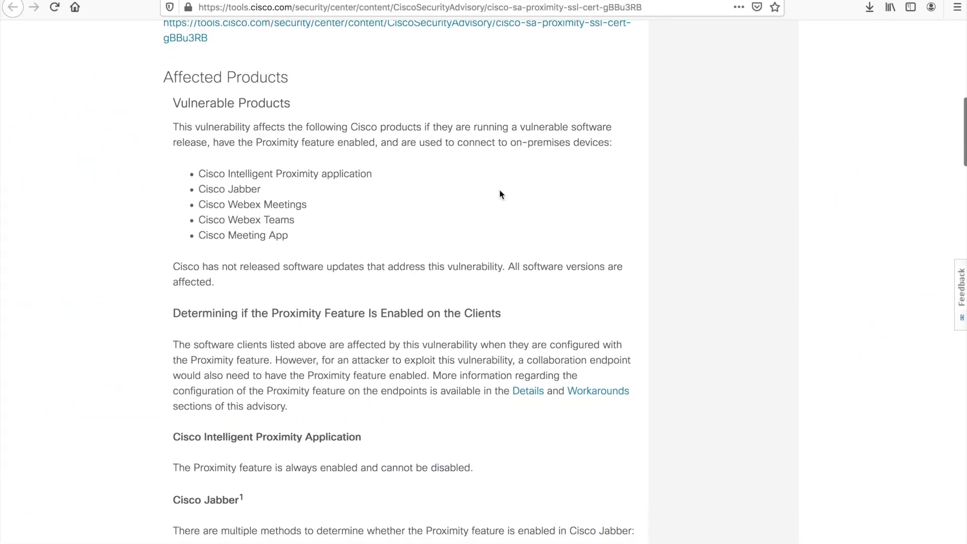
# Scroll through the Jabber, Webex Meetings, Teams and Meeting App checks to Products Confirmed Not Vulnerable.
pyautogui.scroll(-4, 500, 192)
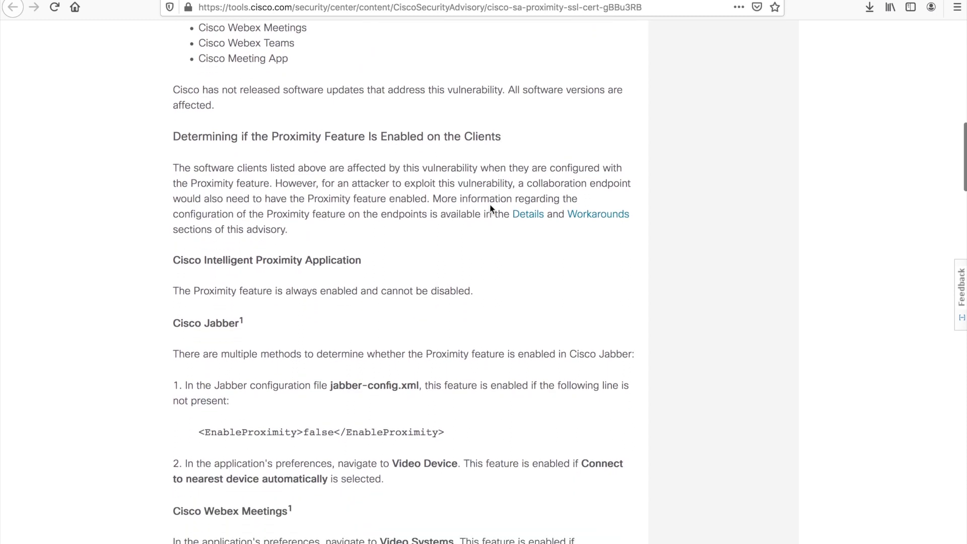
pyautogui.scroll(-3, 372, 326)
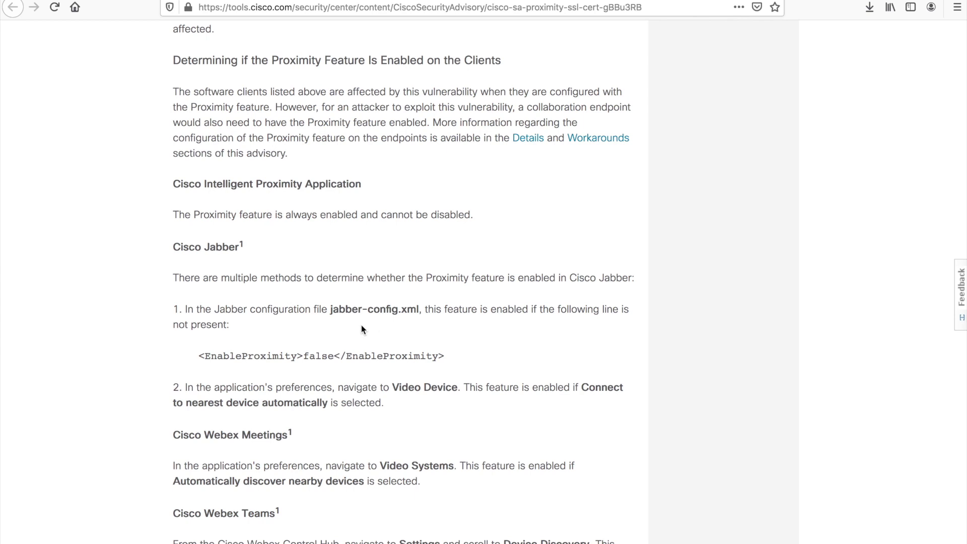
pyautogui.scroll(-2, 274, 327)
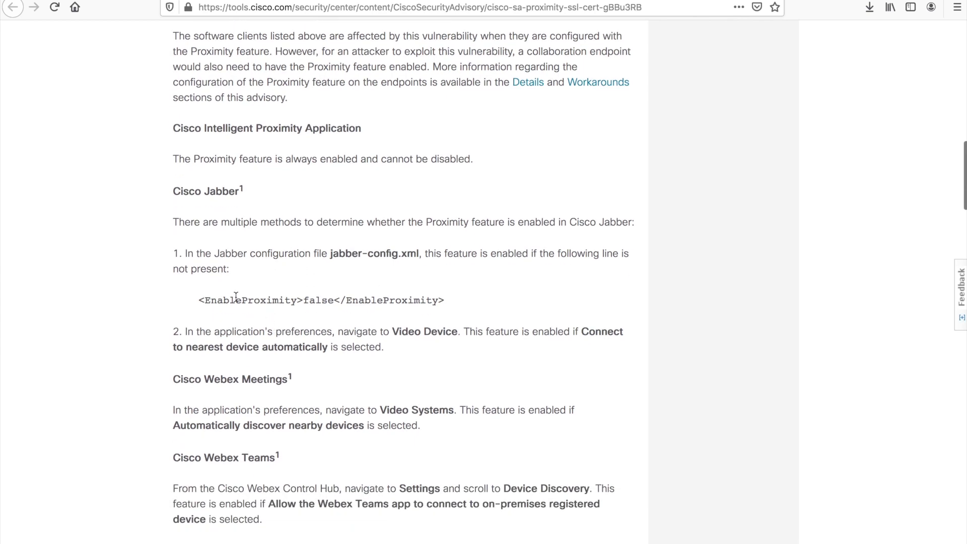
pyautogui.scroll(-2, 335, 286)
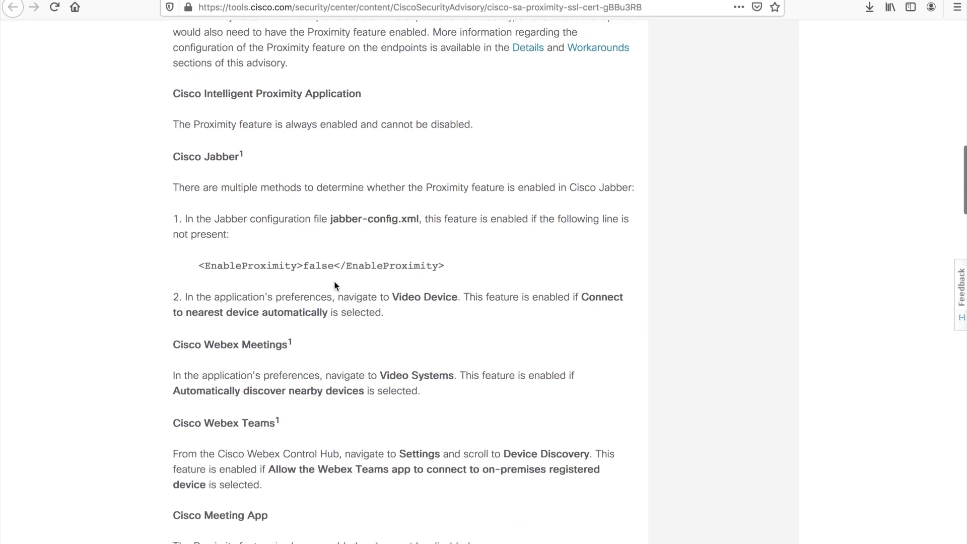
pyautogui.scroll(-2, 334, 286)
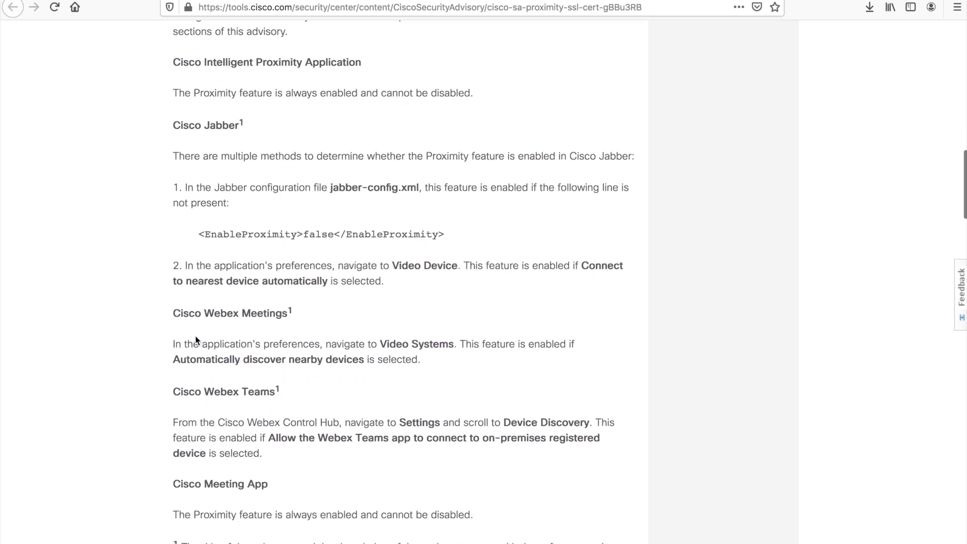
pyautogui.scroll(-3, 328, 342)
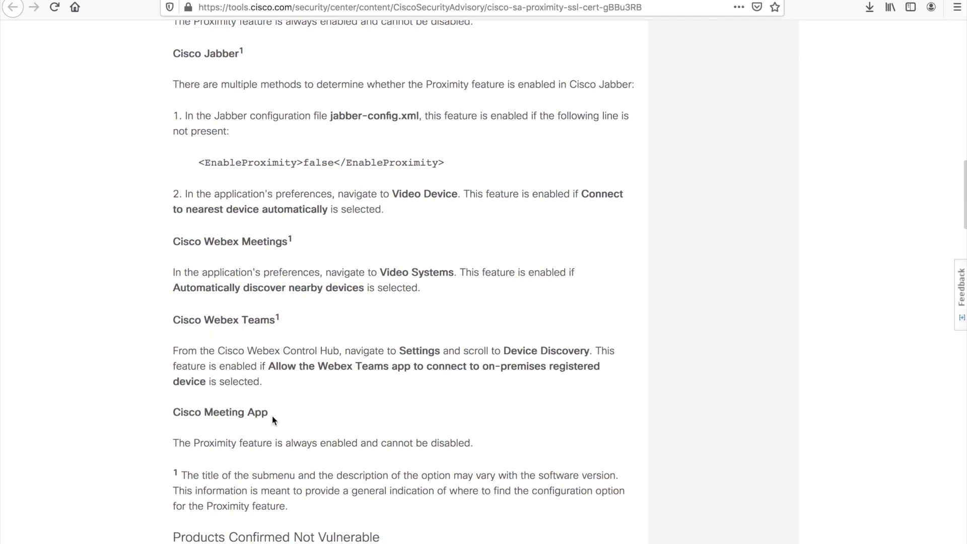
pyautogui.scroll(-5, 272, 421)
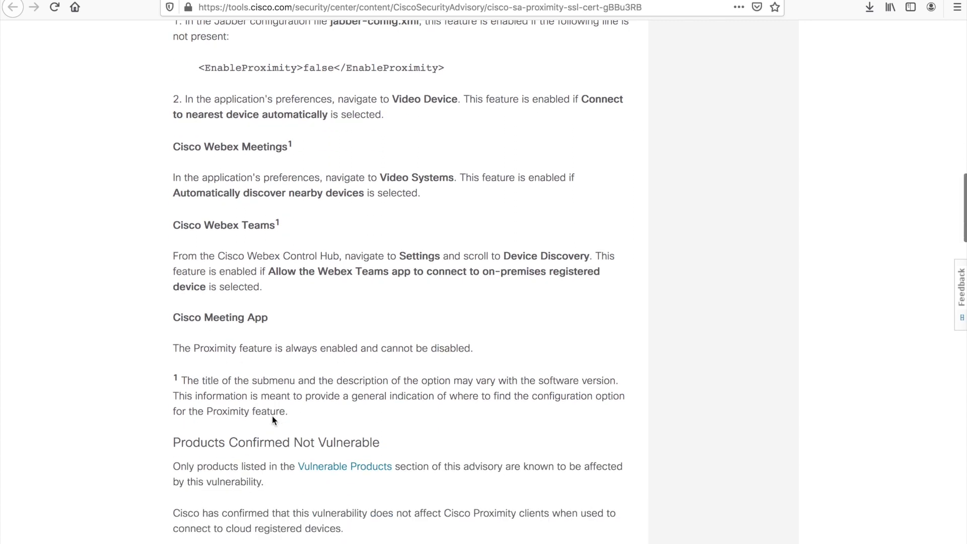
pyautogui.scroll(-5, 272, 416)
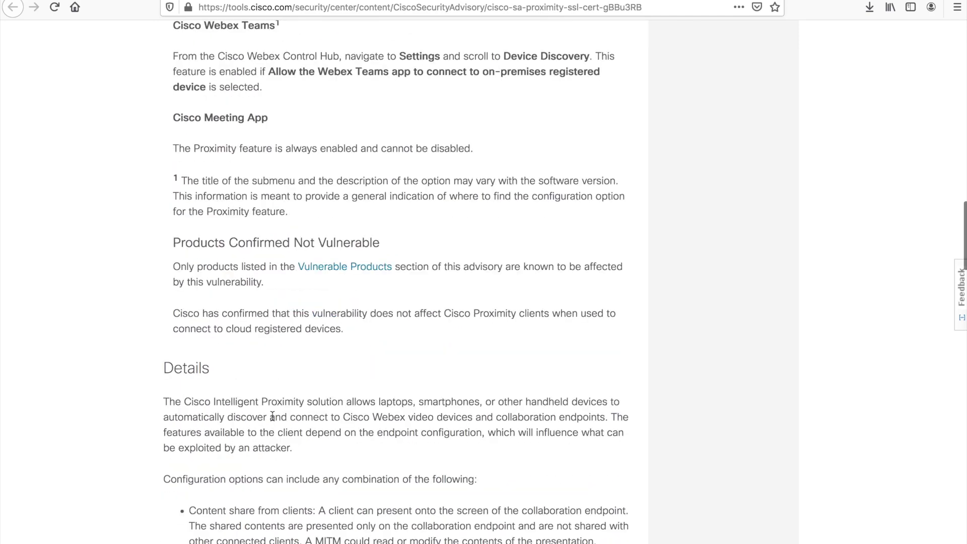
pyautogui.scroll(20, 272, 420)
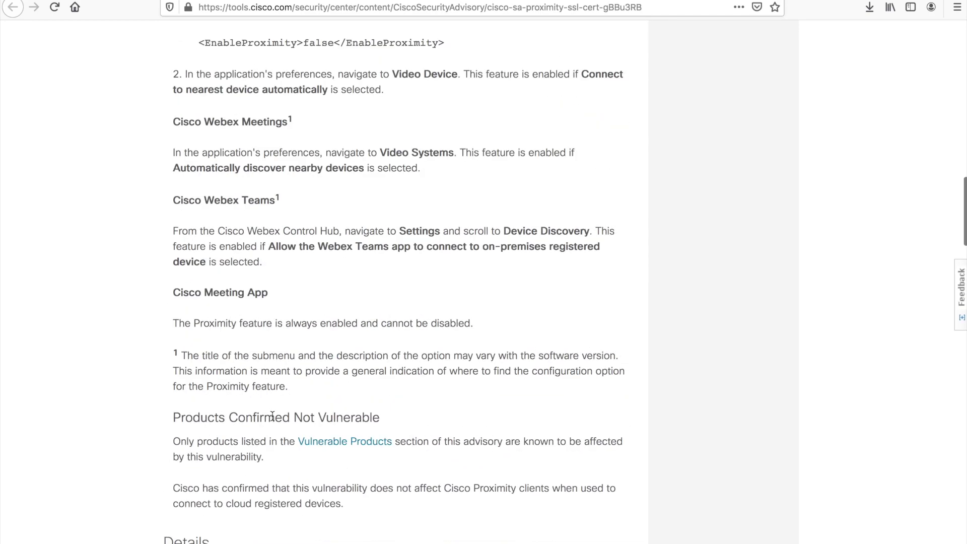